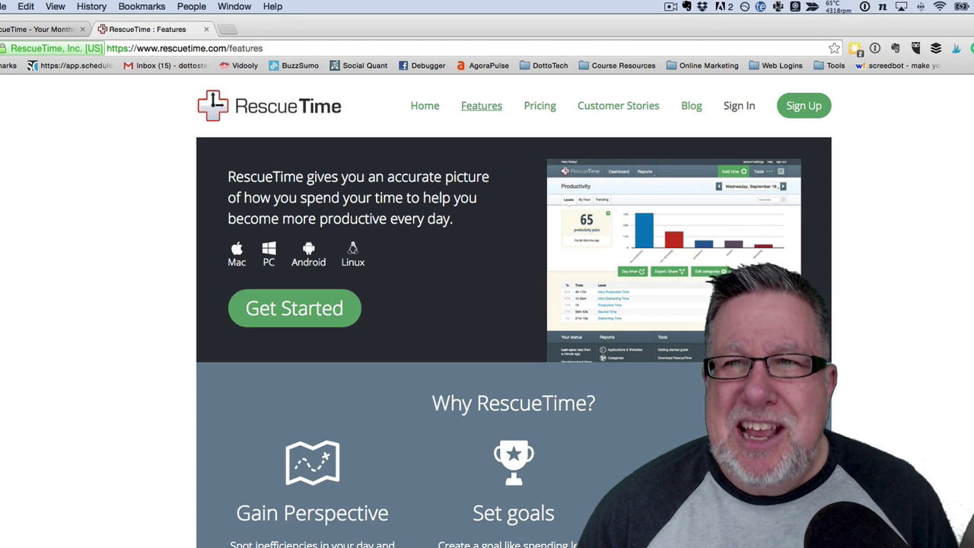
Step: Open the RescueTime dashboard from the desktop app and review the day's productivity pulse
{"action": "left_click", "coordinate": [777, 6]}
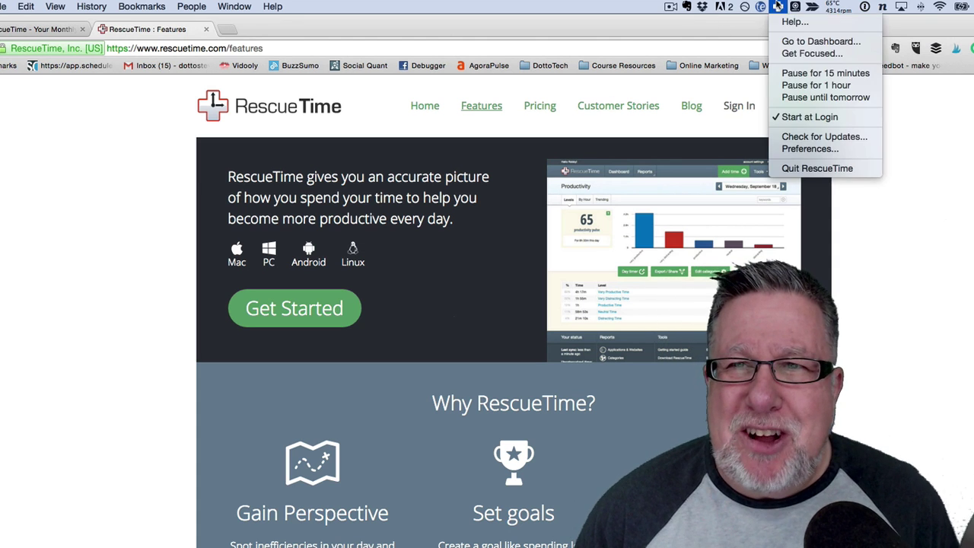
{"action": "left_click", "coordinate": [788, 42]}
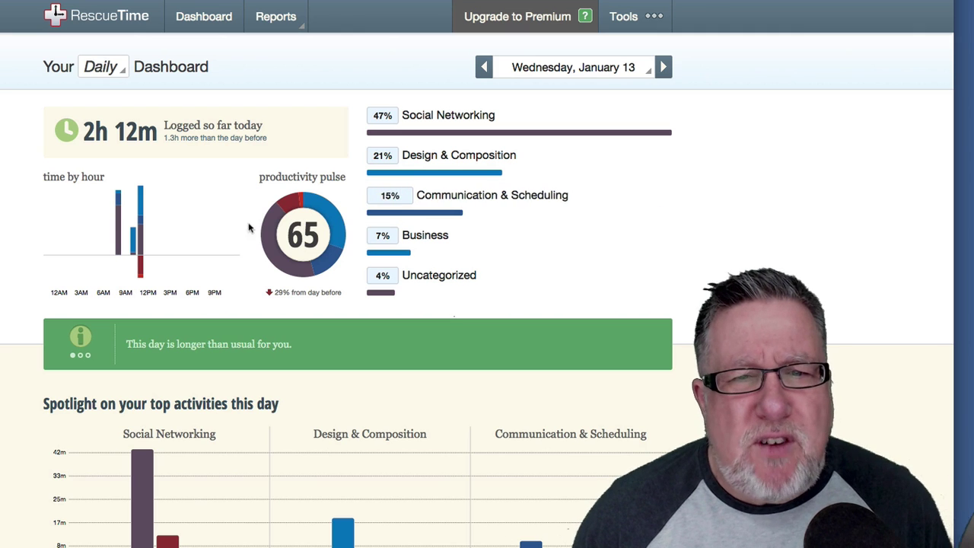
{"action": "mouse_move", "coordinate": [321, 234]}
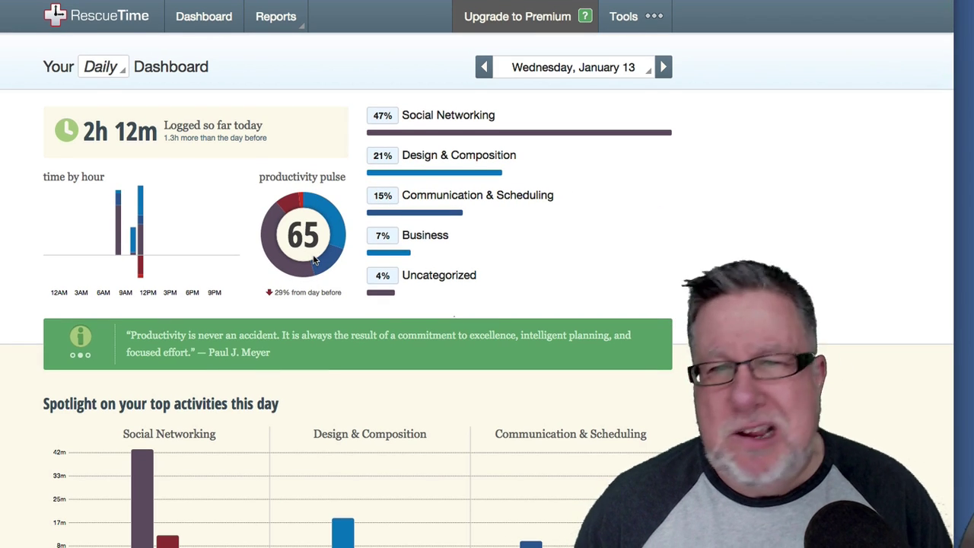
{"action": "scroll", "coordinate": [315, 260], "scroll_direction": "down", "scroll_amount": 1}
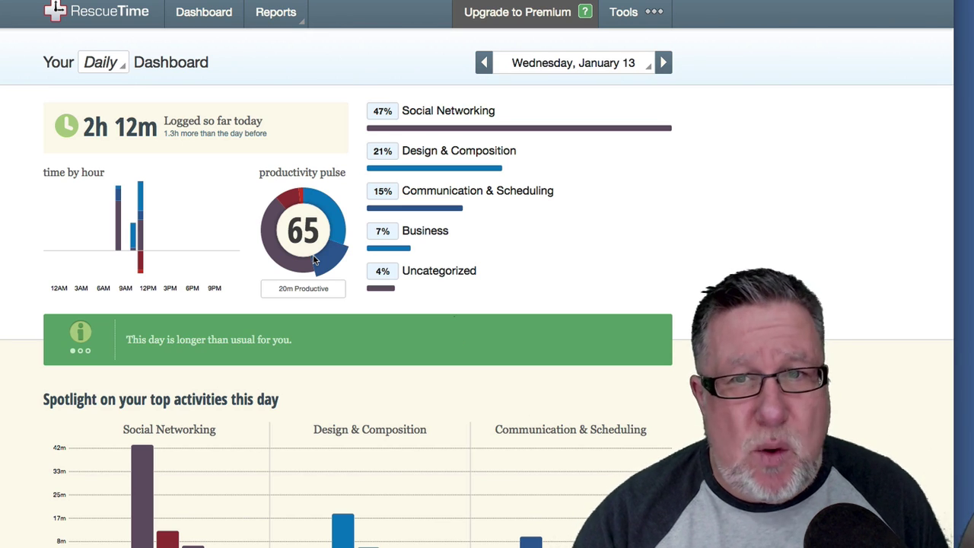
Step: Review the day's category breakdown and open the detailed report for Social Networking
{"action": "mouse_move", "coordinate": [540, 109]}
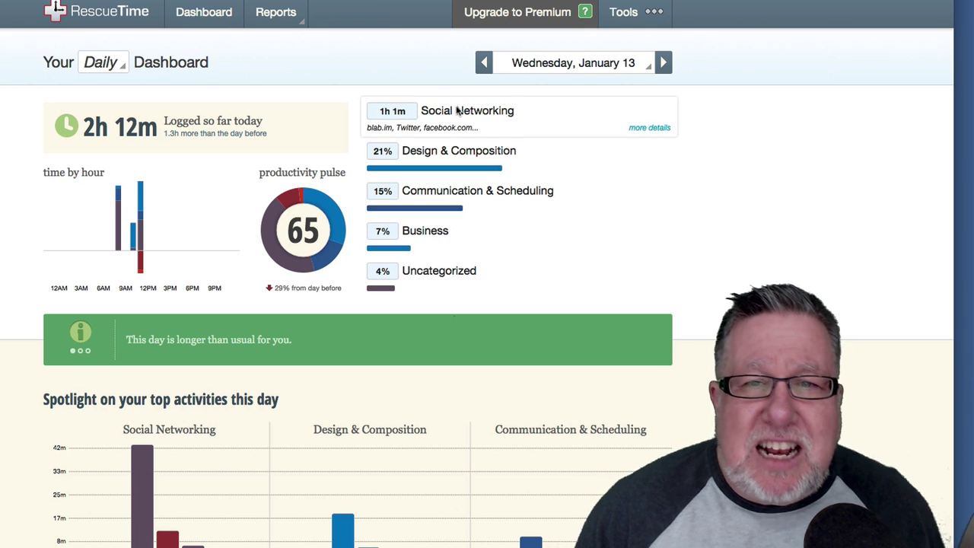
{"action": "mouse_move", "coordinate": [458, 156]}
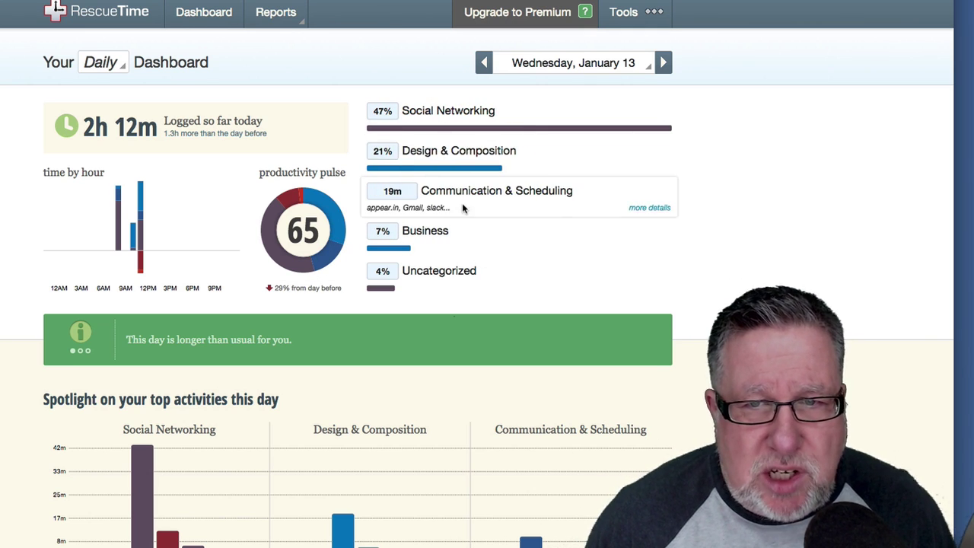
{"action": "mouse_move", "coordinate": [515, 277]}
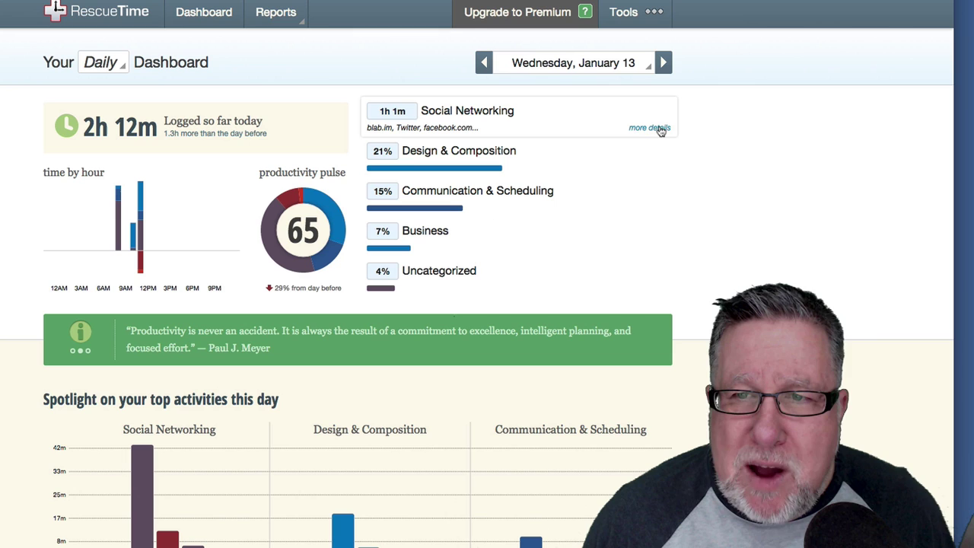
{"action": "left_click", "coordinate": [661, 129]}
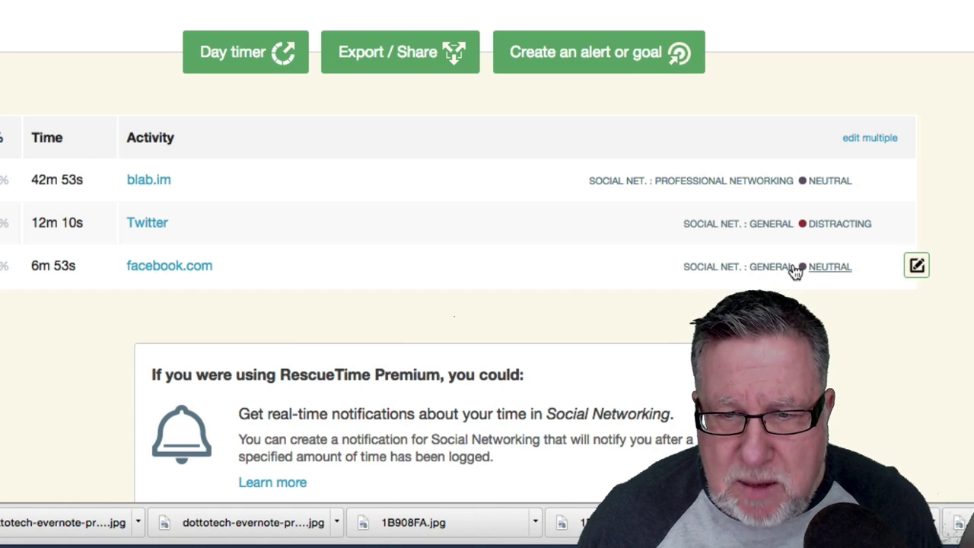
Step: Change Twitter's productivity rating to Productive in the Social Networking activity list
{"action": "mouse_move", "coordinate": [751, 231]}
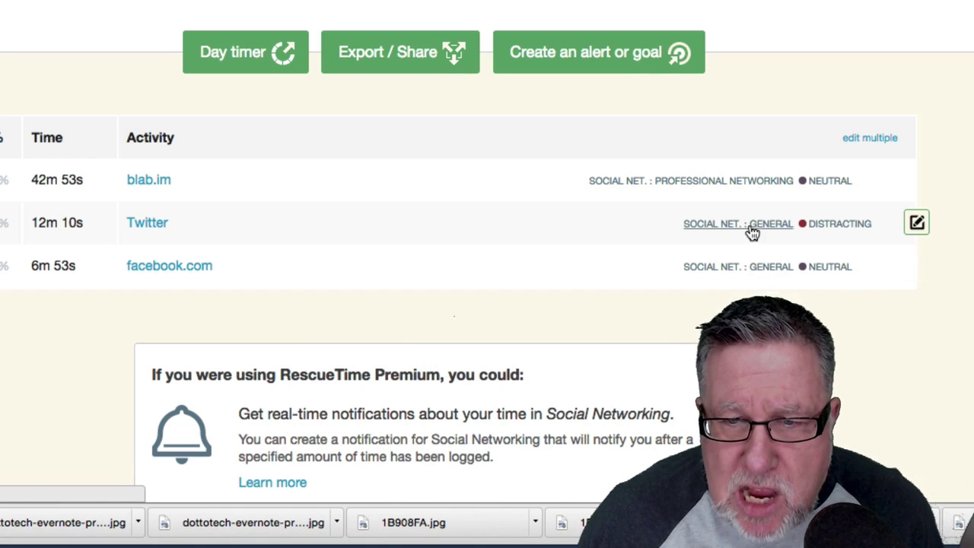
{"action": "left_click", "coordinate": [918, 222]}
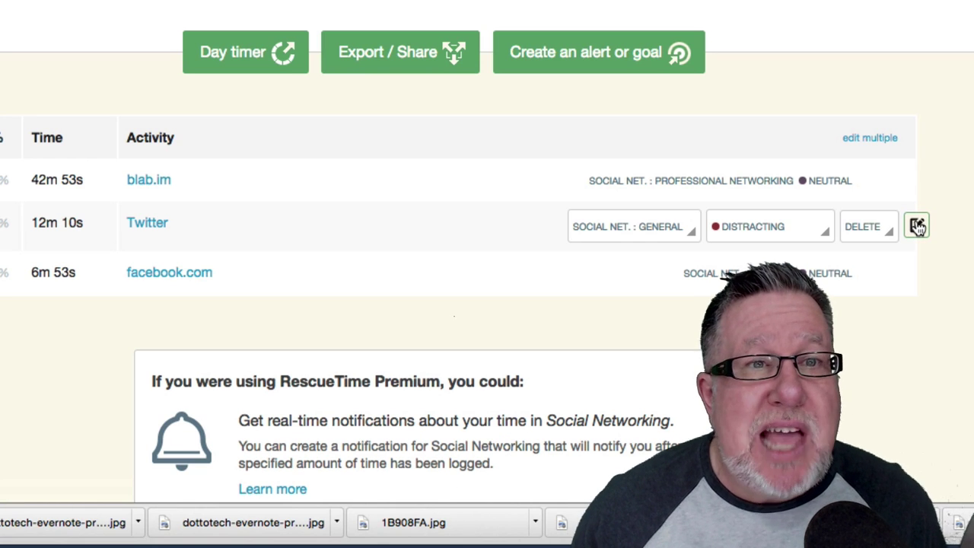
{"action": "left_click", "coordinate": [805, 234]}
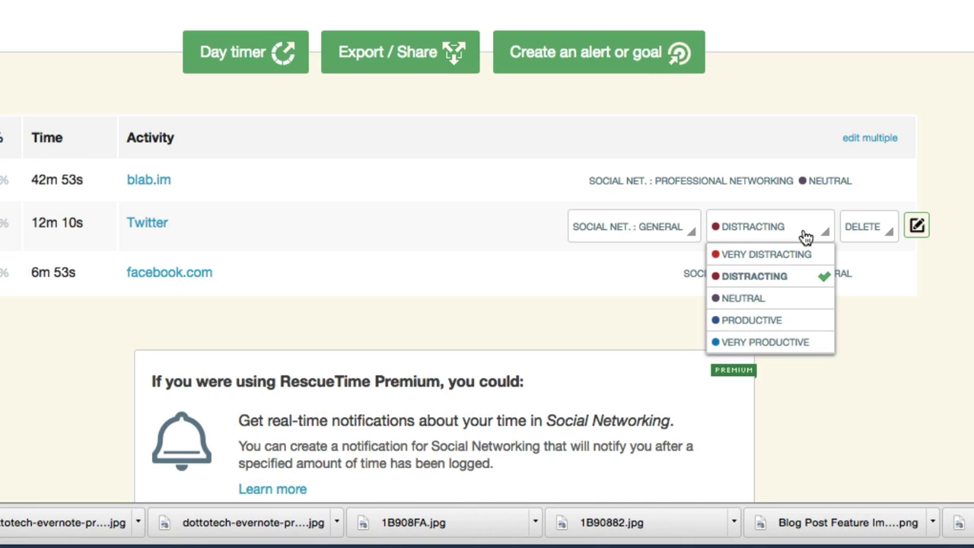
{"action": "left_click", "coordinate": [793, 321]}
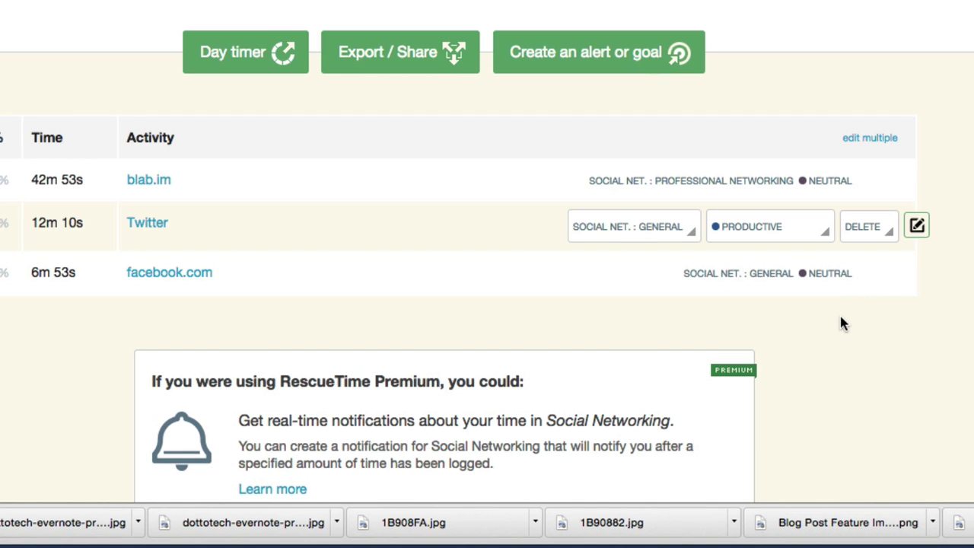
Step: Change facebook.com's productivity rating to Productive and finish editing the Twitter entry
{"action": "mouse_move", "coordinate": [854, 287]}
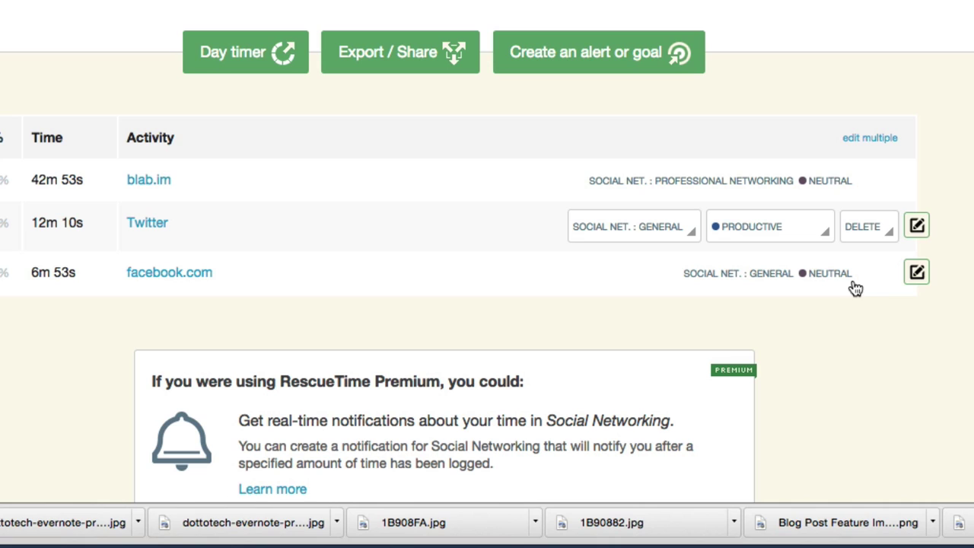
{"action": "left_click", "coordinate": [918, 275]}
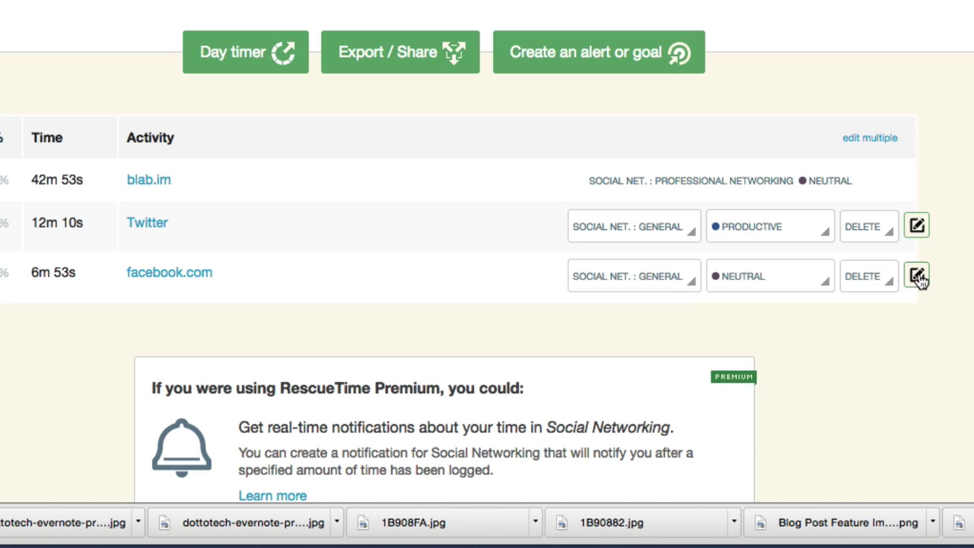
{"action": "left_click", "coordinate": [783, 287]}
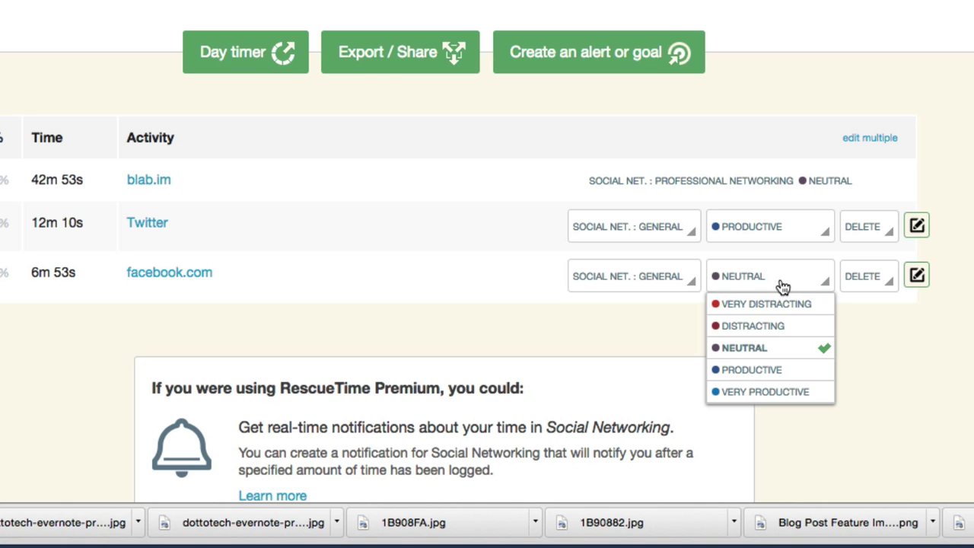
{"action": "left_click", "coordinate": [771, 371]}
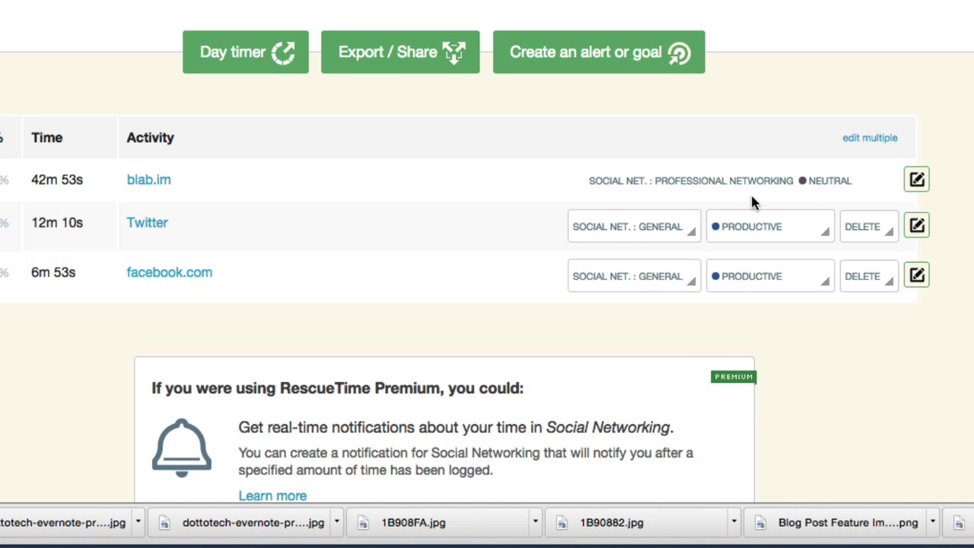
{"action": "left_click", "coordinate": [916, 224]}
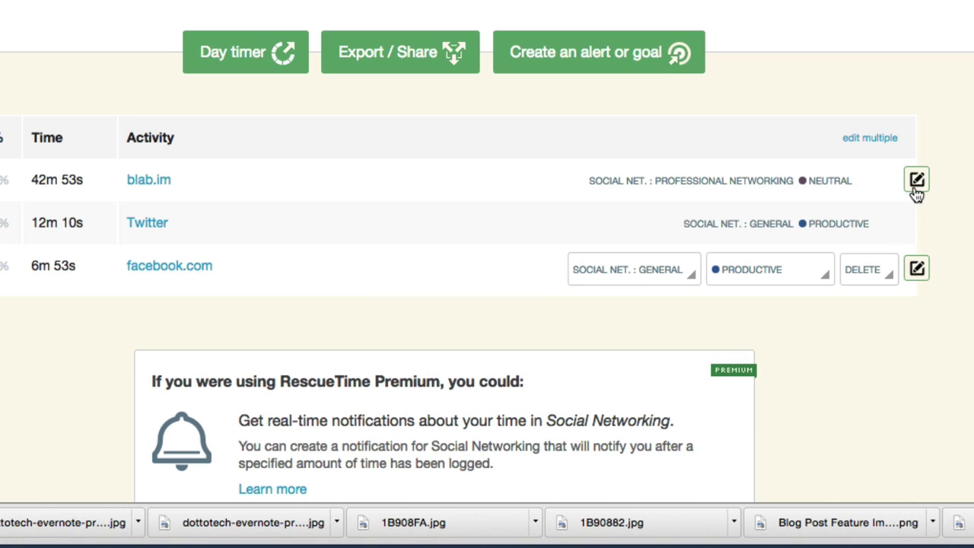
Step: Change blab.im's productivity rating to Distracting and finish editing the blab.im and facebook.com entries
{"action": "left_click", "coordinate": [916, 182]}
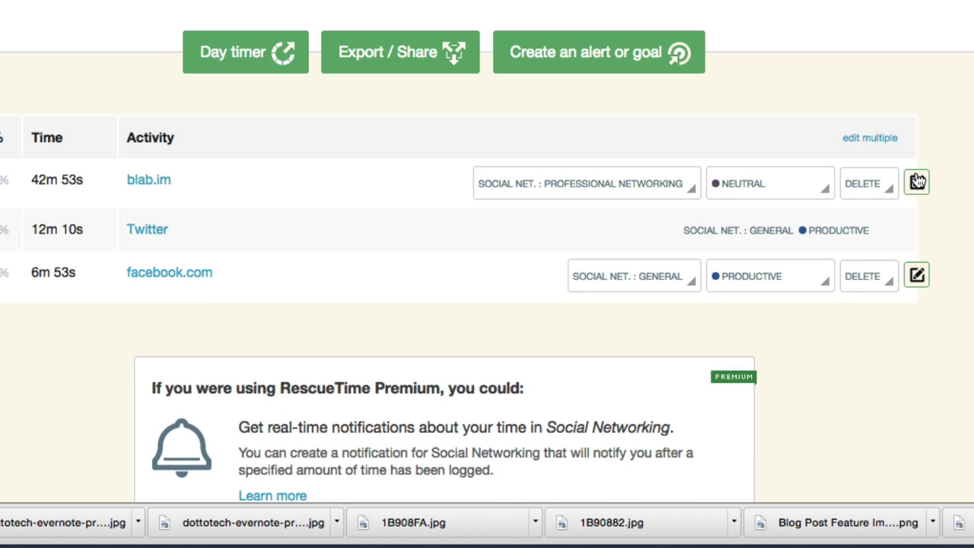
{"action": "left_click", "coordinate": [795, 189]}
{"action": "left_click", "coordinate": [771, 231]}
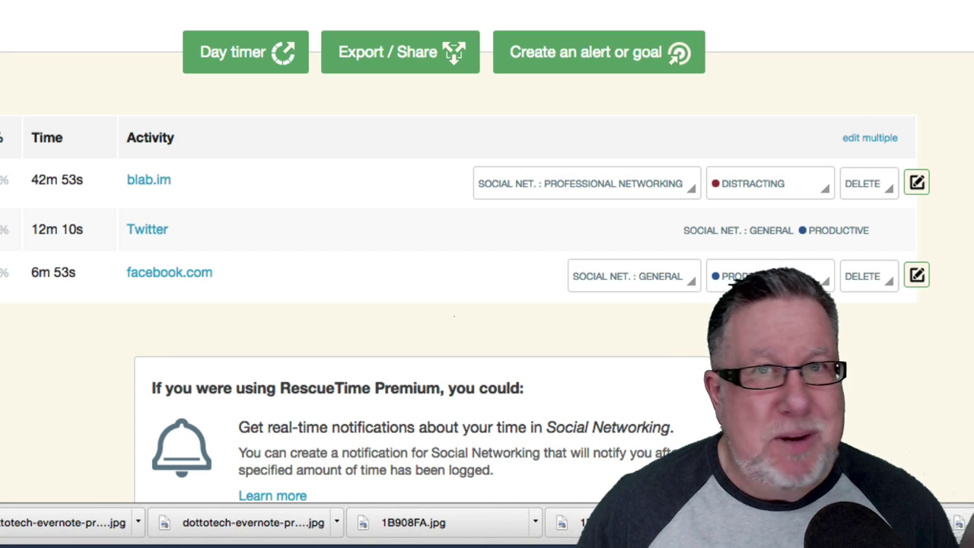
{"action": "left_click", "coordinate": [919, 185]}
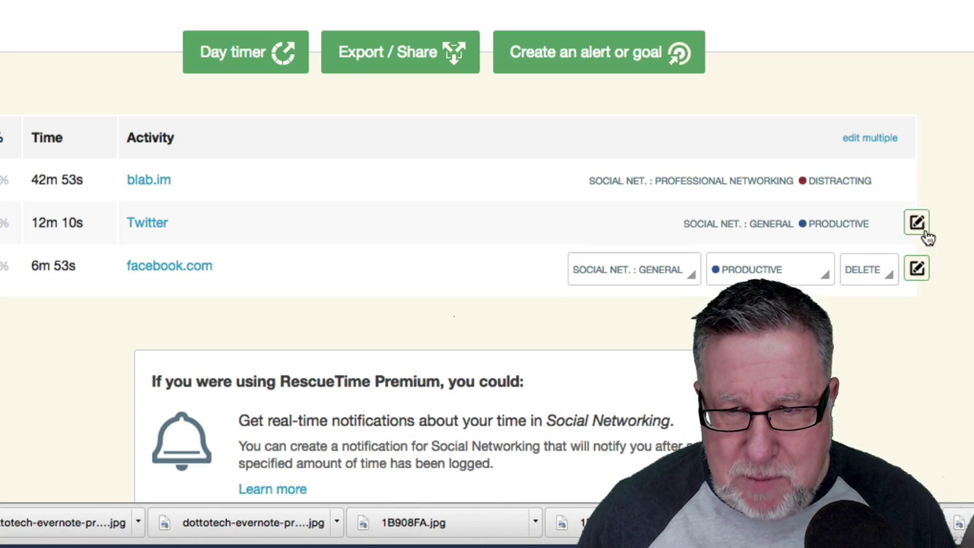
{"action": "left_click", "coordinate": [917, 273]}
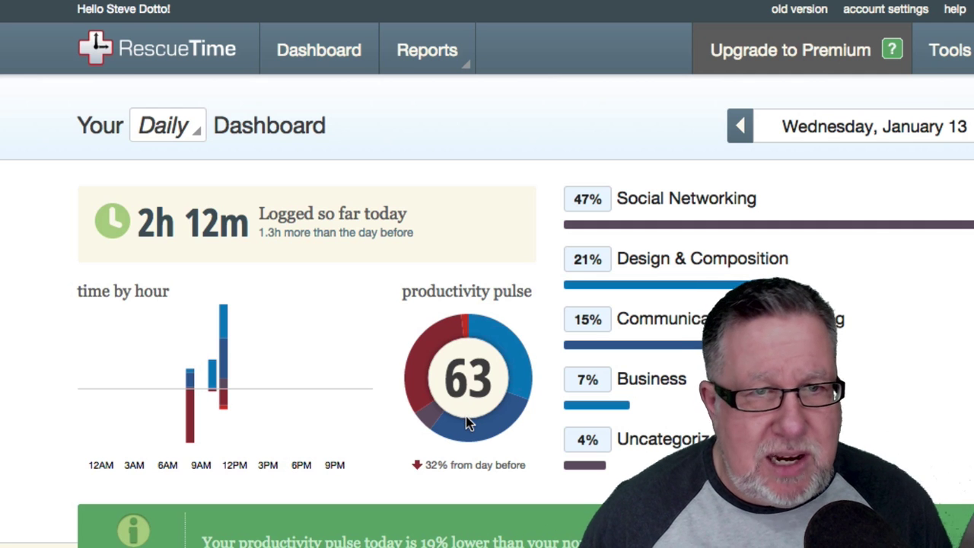
Step: Switch the dashboard to the Monthly view and open the detailed report for the Uncategorized category
{"action": "mouse_move", "coordinate": [764, 213]}
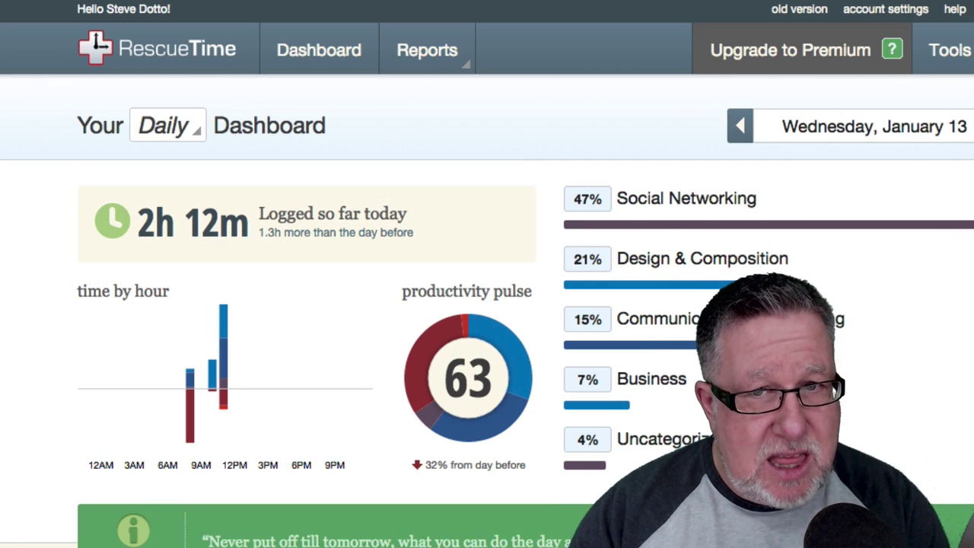
{"action": "left_click", "coordinate": [167, 127]}
{"action": "left_click", "coordinate": [146, 217]}
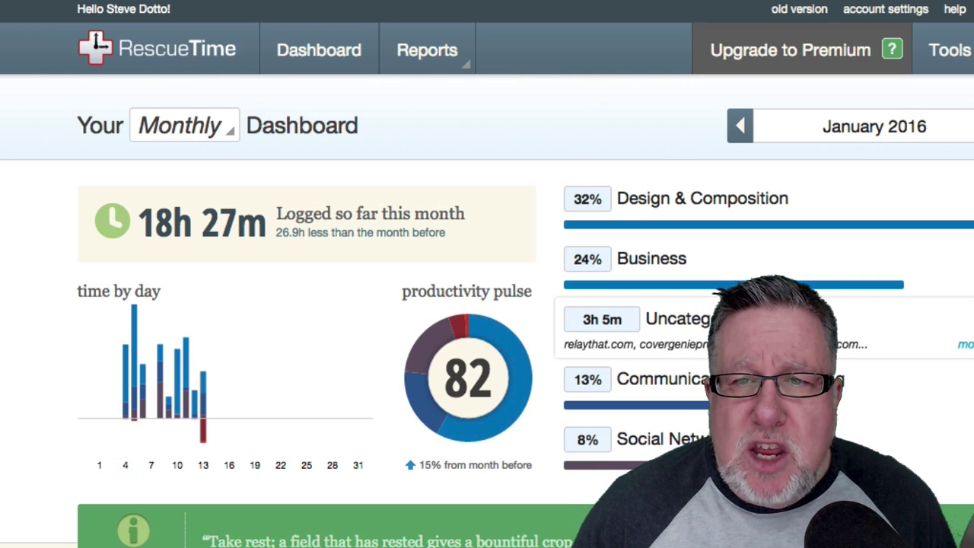
{"action": "left_click", "coordinate": [964, 344]}
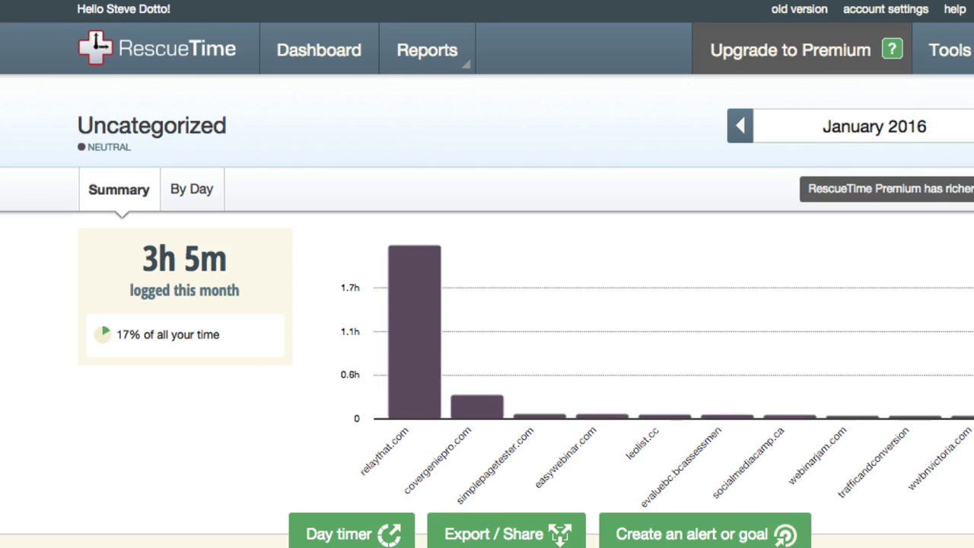
Step: Change relaythat.com's productivity rating to Productive in the Uncategorized activity list
{"action": "scroll", "coordinate": [487, 305], "scroll_direction": "down", "scroll_amount": 5}
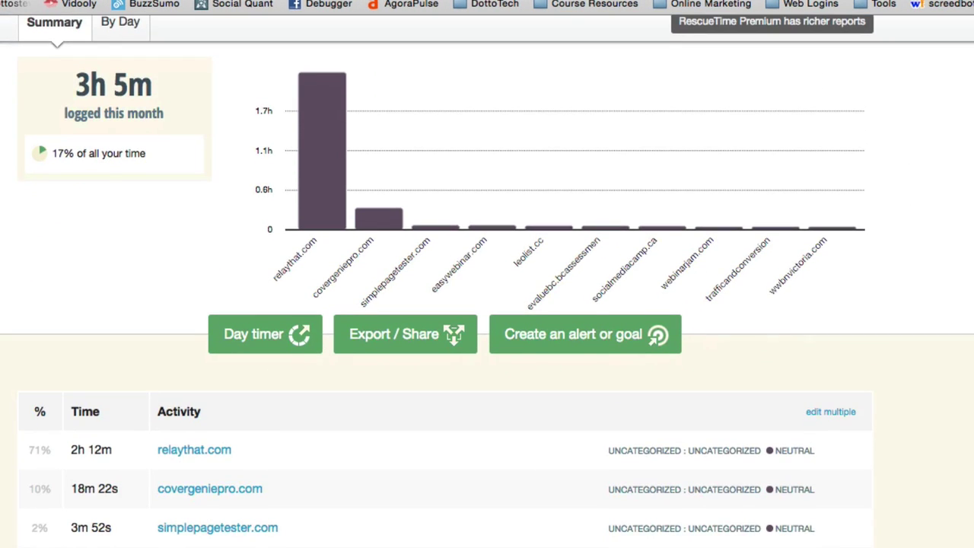
{"action": "scroll", "coordinate": [487, 456], "scroll_direction": "down", "scroll_amount": 2}
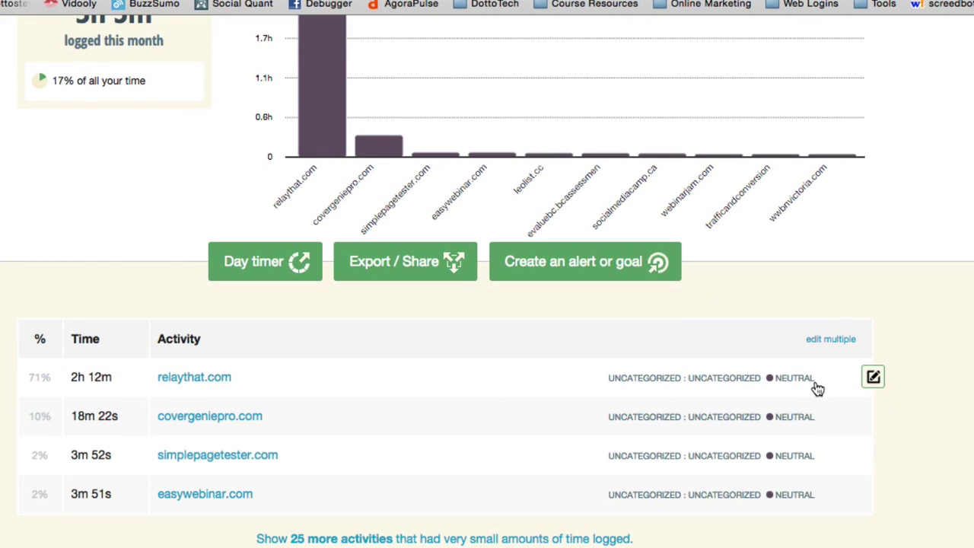
{"action": "left_click", "coordinate": [873, 377]}
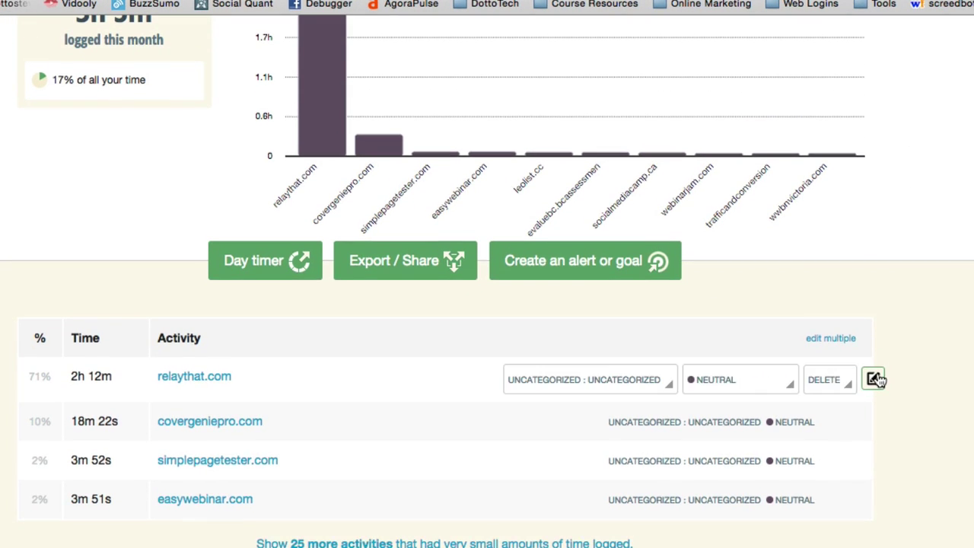
{"action": "left_click", "coordinate": [750, 389]}
{"action": "left_click", "coordinate": [786, 461]}
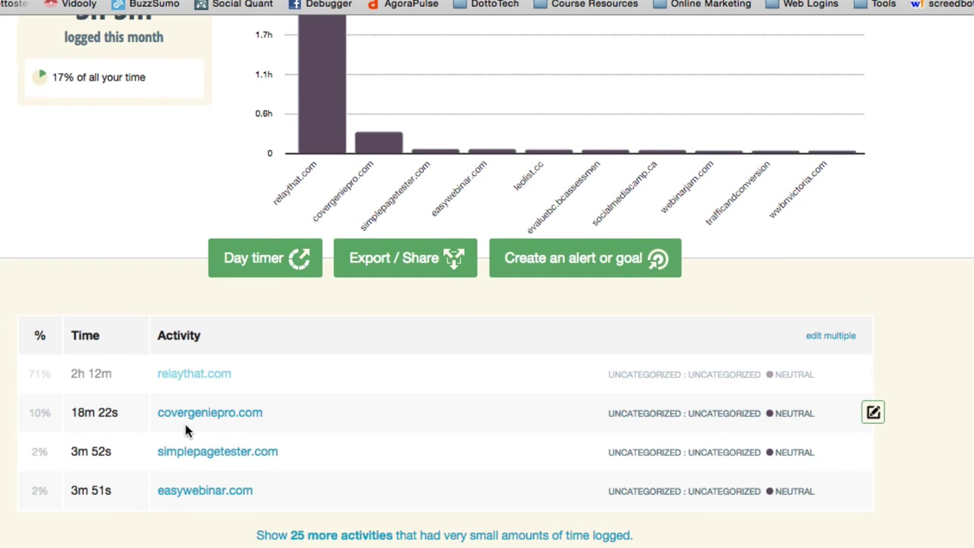
Step: Change covergeniepro.com's productivity rating to Productive, finish editing it, and return to the dashboard
{"action": "left_click", "coordinate": [873, 416]}
{"action": "left_click", "coordinate": [770, 423]}
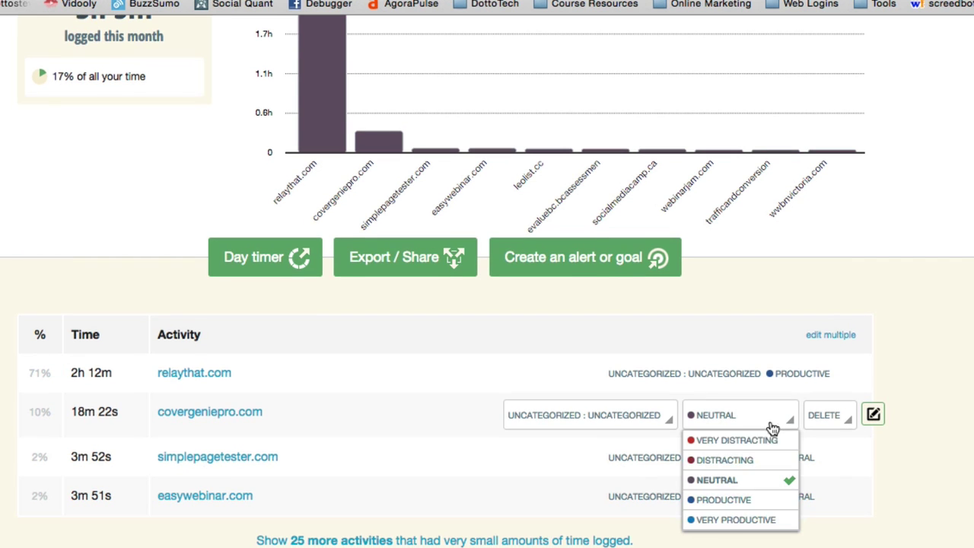
{"action": "left_click", "coordinate": [750, 495]}
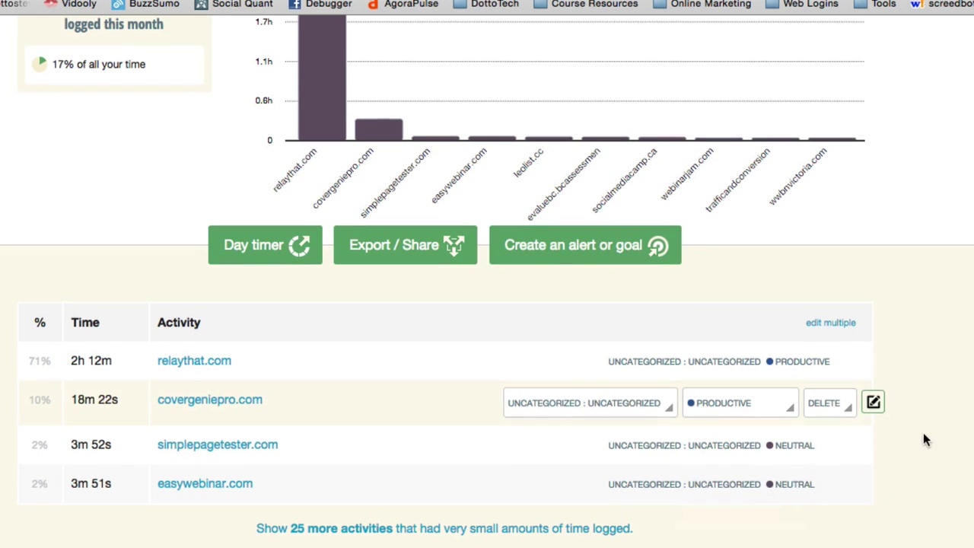
{"action": "left_click", "coordinate": [881, 408]}
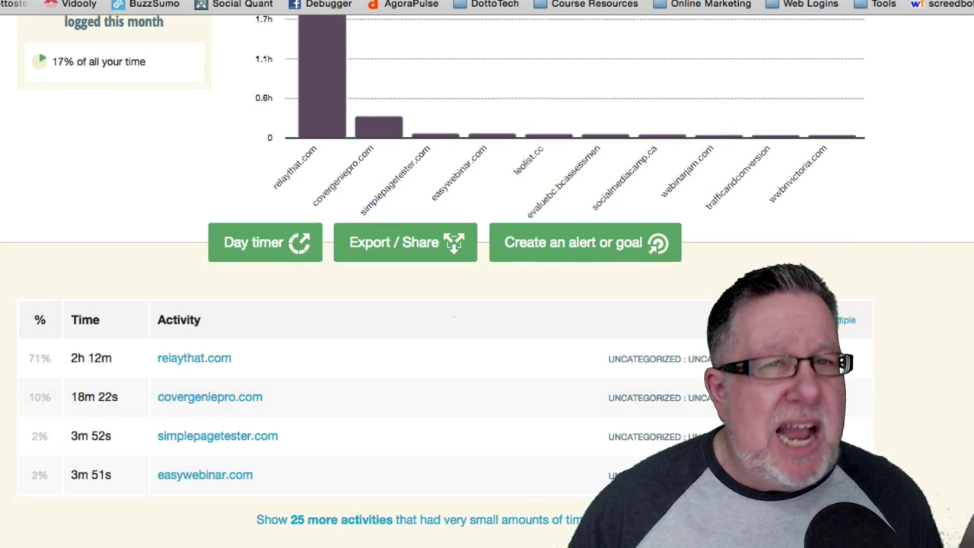
{"action": "scroll", "coordinate": [881, 408], "scroll_direction": "up", "scroll_amount": 5}
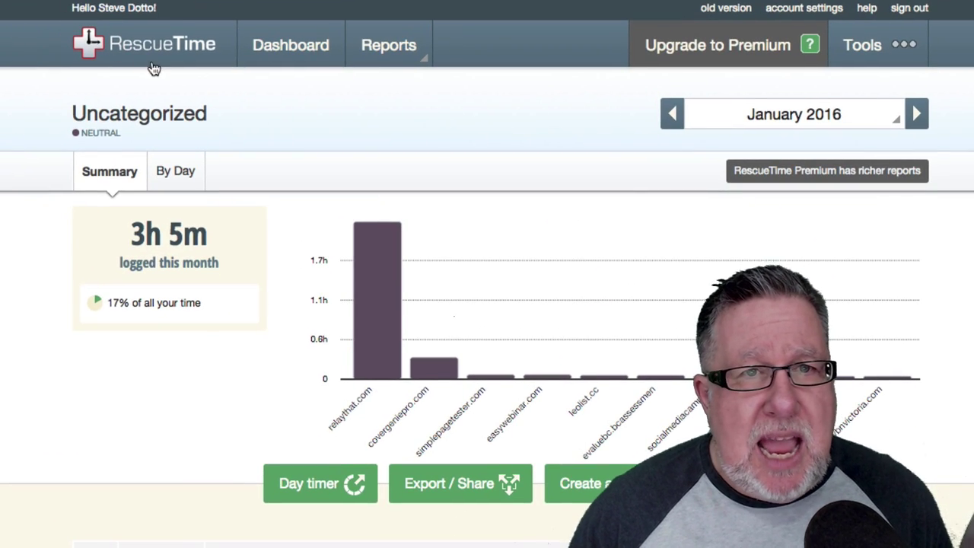
{"action": "left_click", "coordinate": [293, 54]}
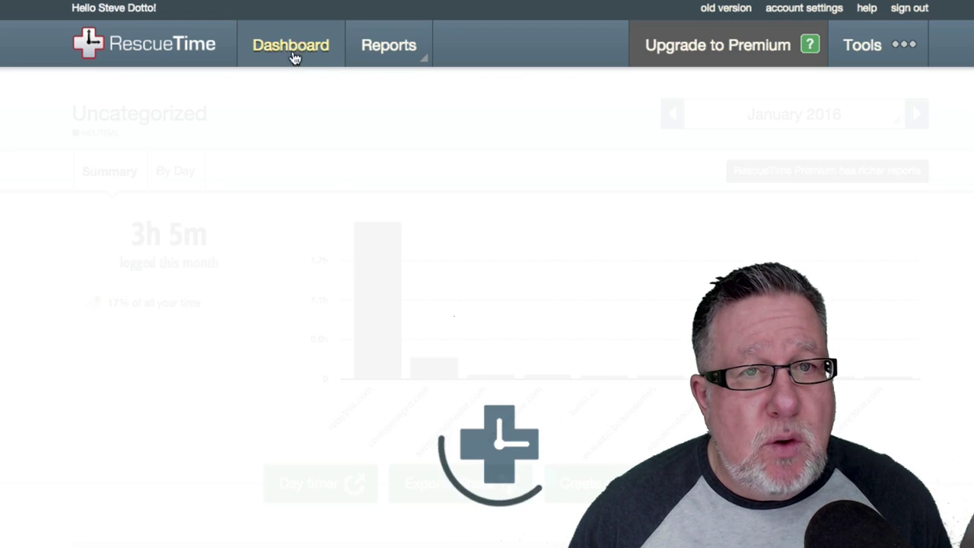